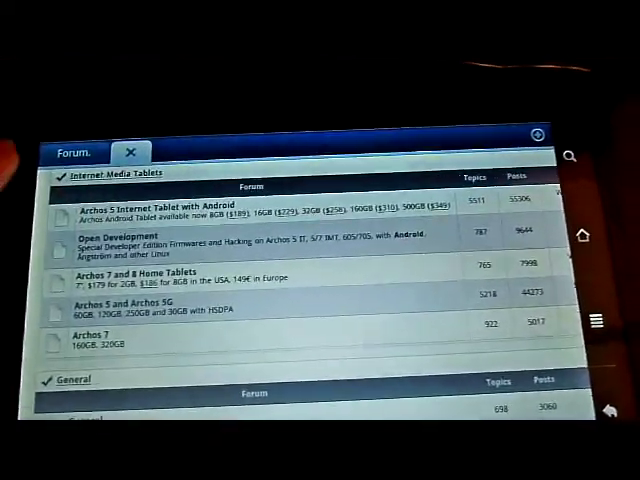
scroll(120, 280, "up", 4)
scroll(120, 280, "up", 3)
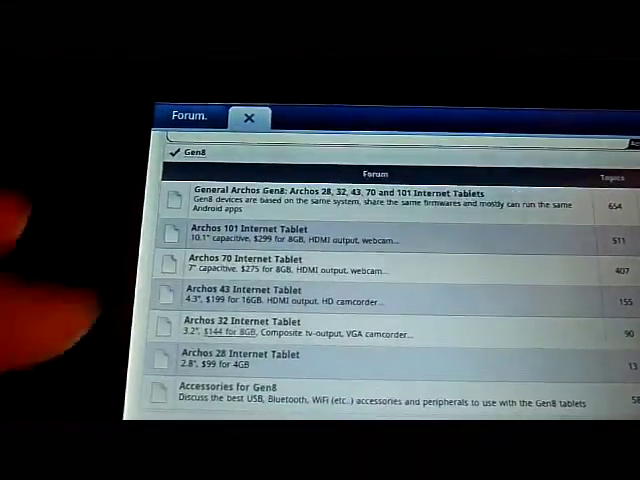
- Go to the Archos 70 Internet Tablet board on the ArchosFans forum
left_click(245, 259)
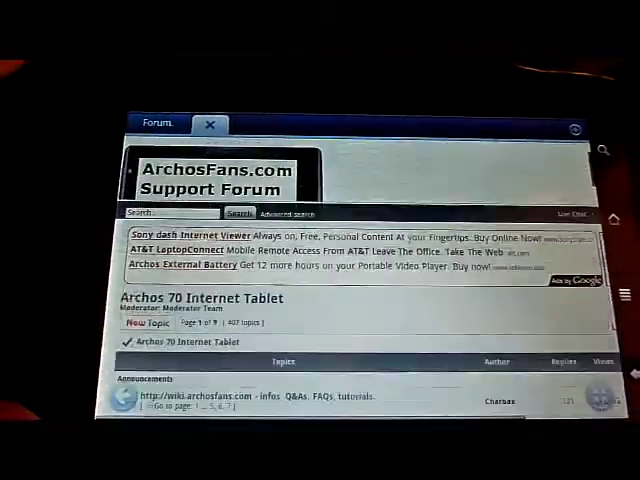
scroll(320, 300, "down", 10)
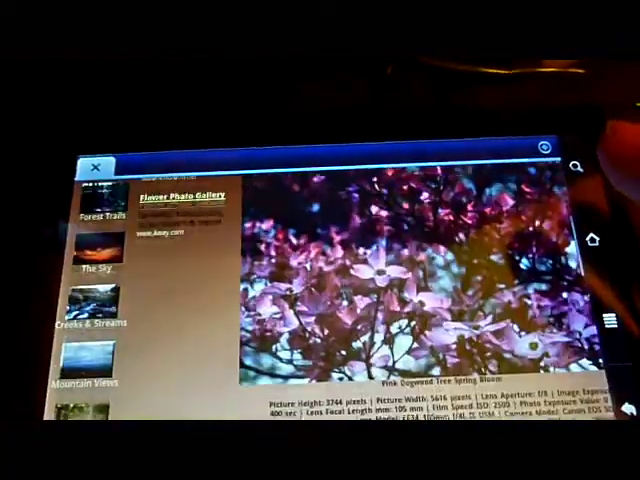
- Scroll to the pink dogwood image and save its link to the tablet
left_click_drag(450, 240, 470, 290)
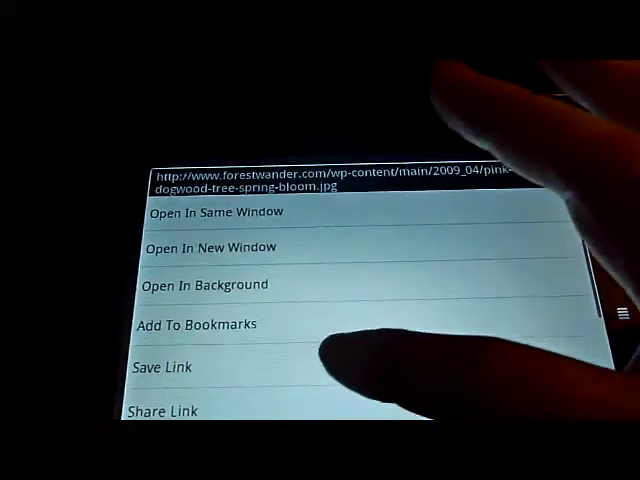
left_click(330, 367)
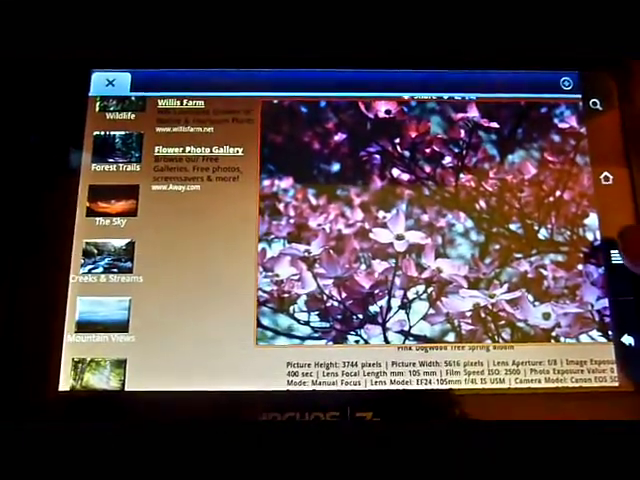
- Show Downloads with pink-dogwood-tree-spring-bloom.jpg at about 11% of 11 MB
left_click(615, 262)
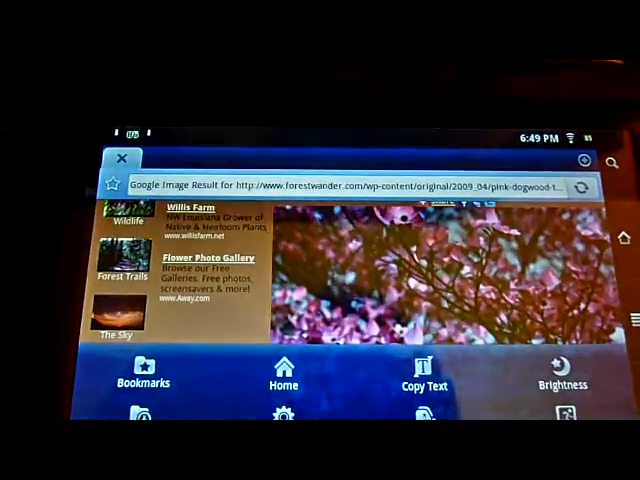
left_click(425, 412)
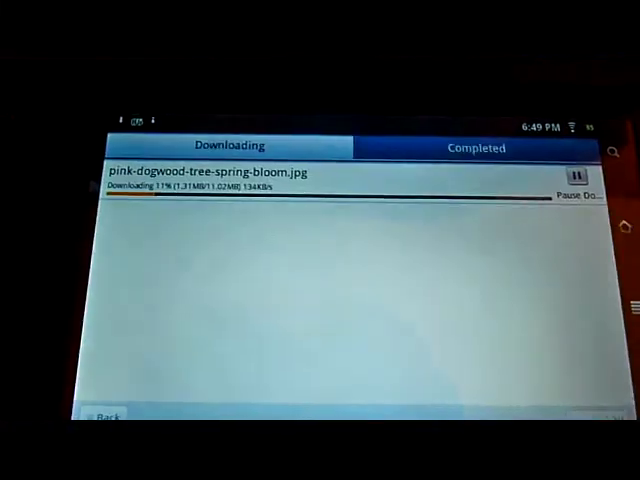